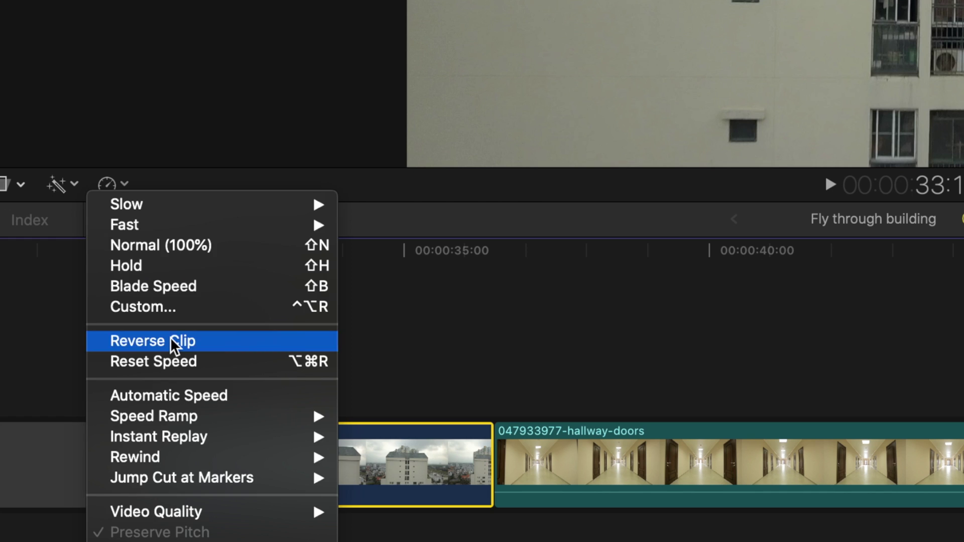
Reverse the DJI_0135 approach clip and enable Transform handles on the hallway-doors clip
{"action": "left_click", "coordinate": [170, 341]}
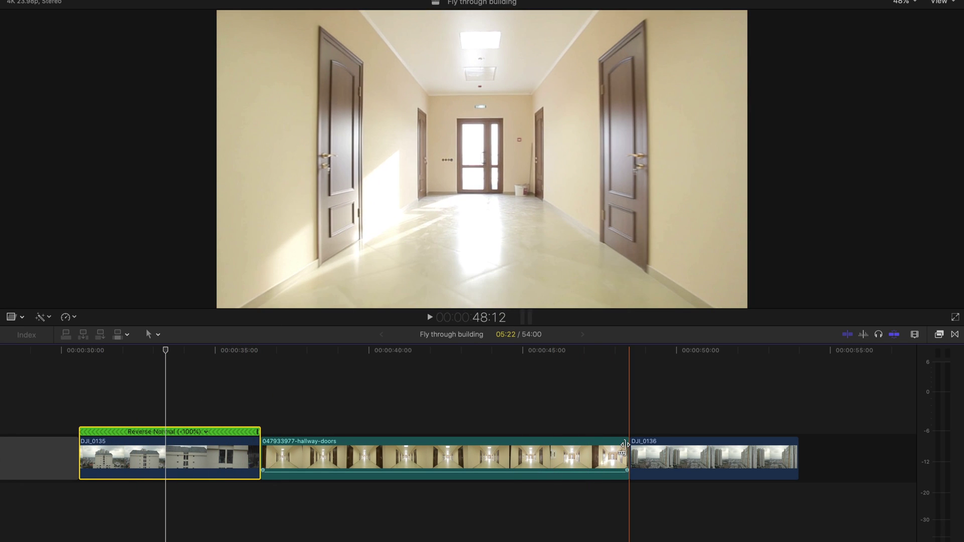
{"action": "left_click", "coordinate": [602, 454]}
{"action": "left_click", "coordinate": [22, 317]}
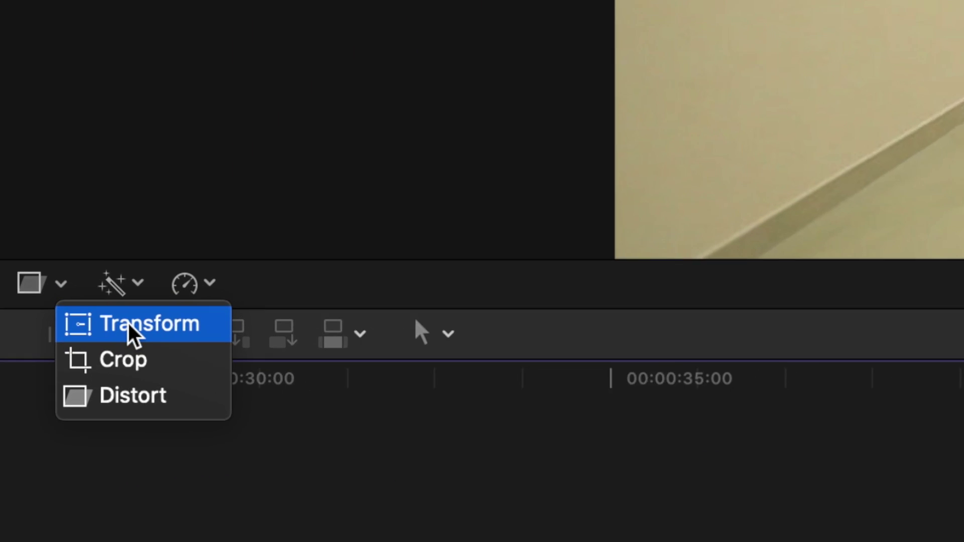
{"action": "left_click", "coordinate": [46, 331]}
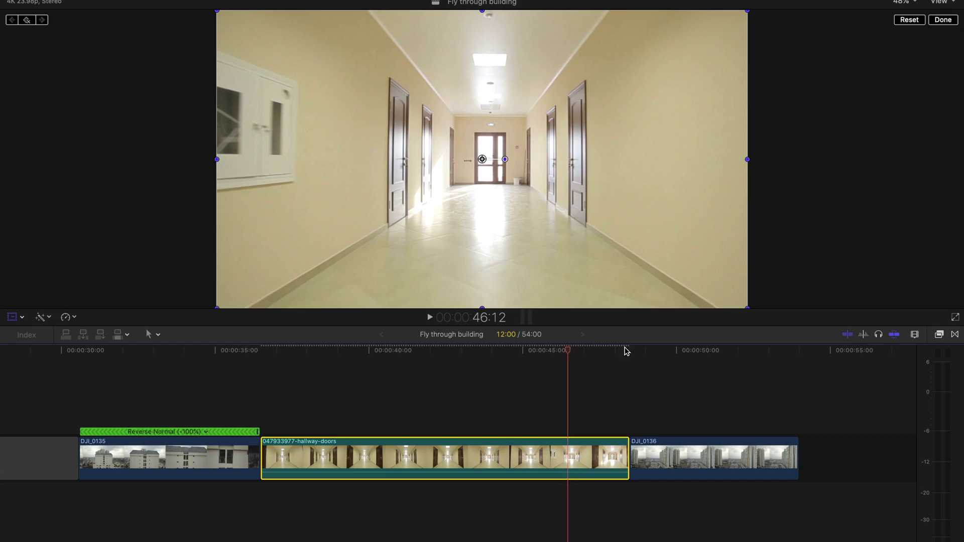
On the hallway clip's last frame, scale the image up toward the far door
{"action": "left_click", "coordinate": [629, 351]}
{"action": "key", "text": "Left"}
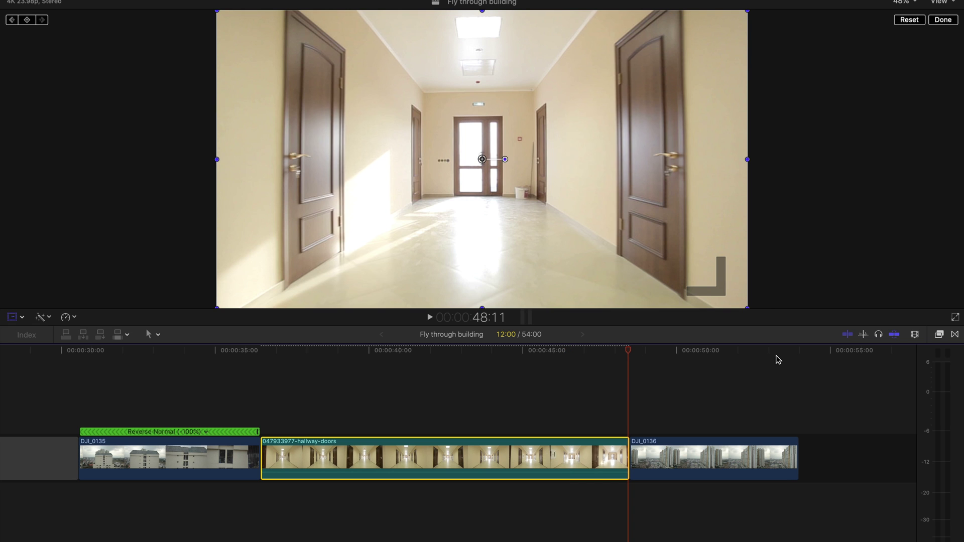
{"action": "left_click_drag", "start_coordinate": [748, 307], "coordinate": [706, 161]}
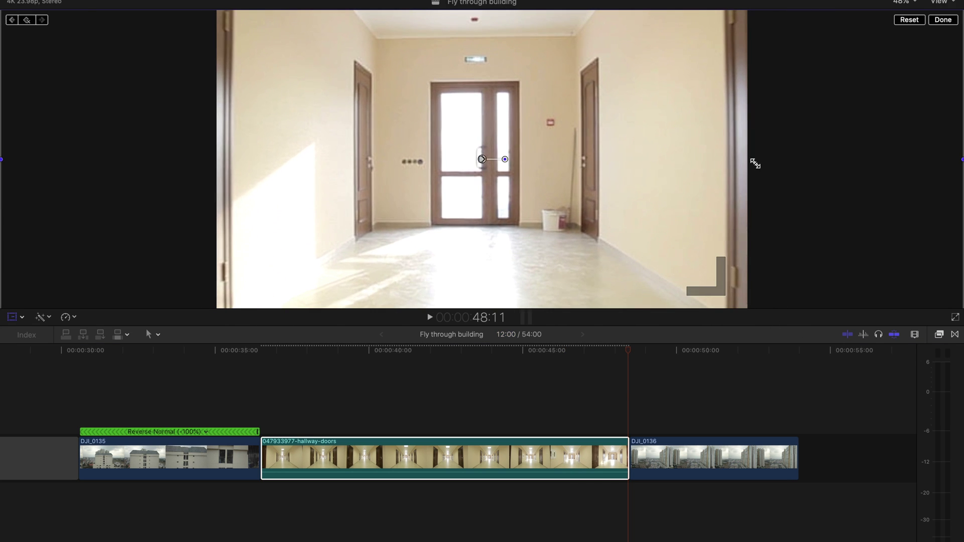
{"action": "left_click", "coordinate": [943, 19]}
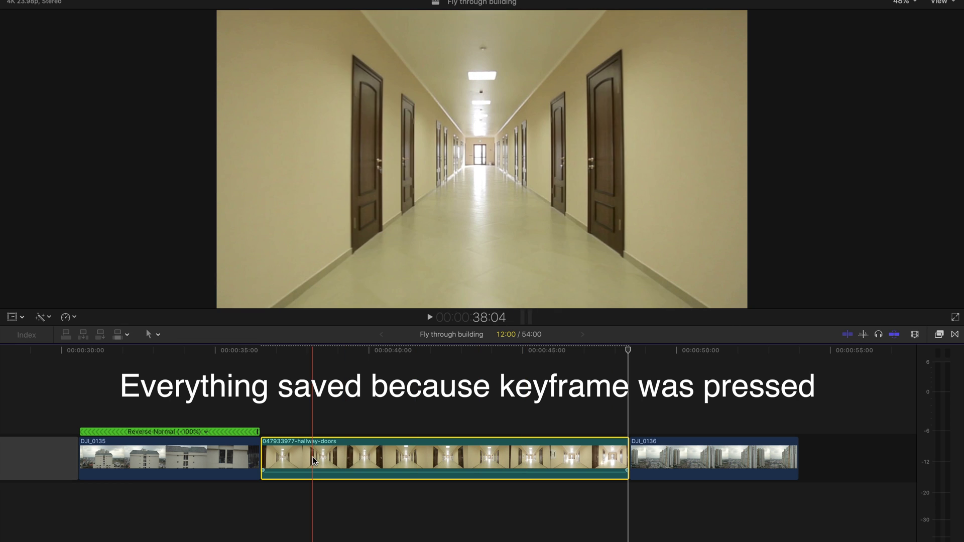
{"action": "key", "text": "super+z"}
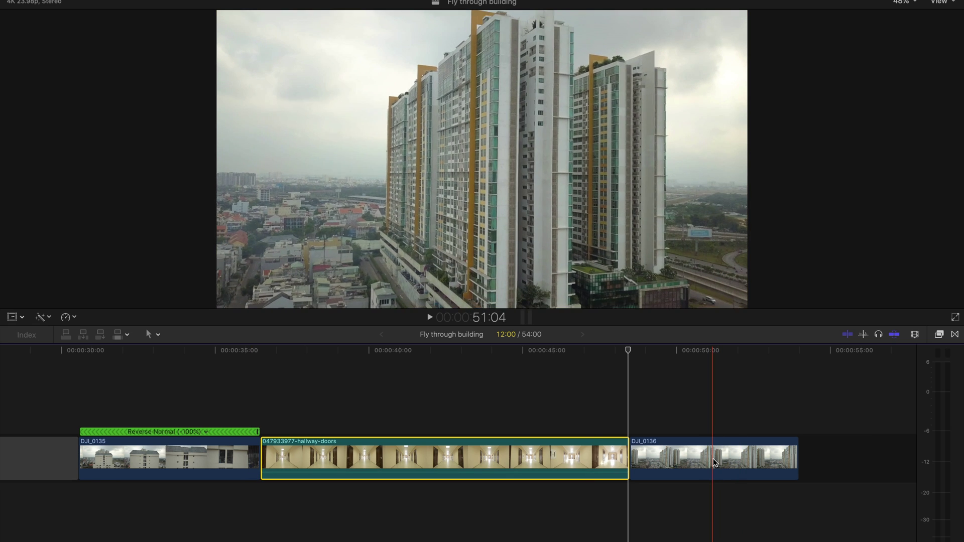
Apply the Zoom blur effect to the reversed DJI_0135 clip
{"action": "left_click", "coordinate": [103, 463]}
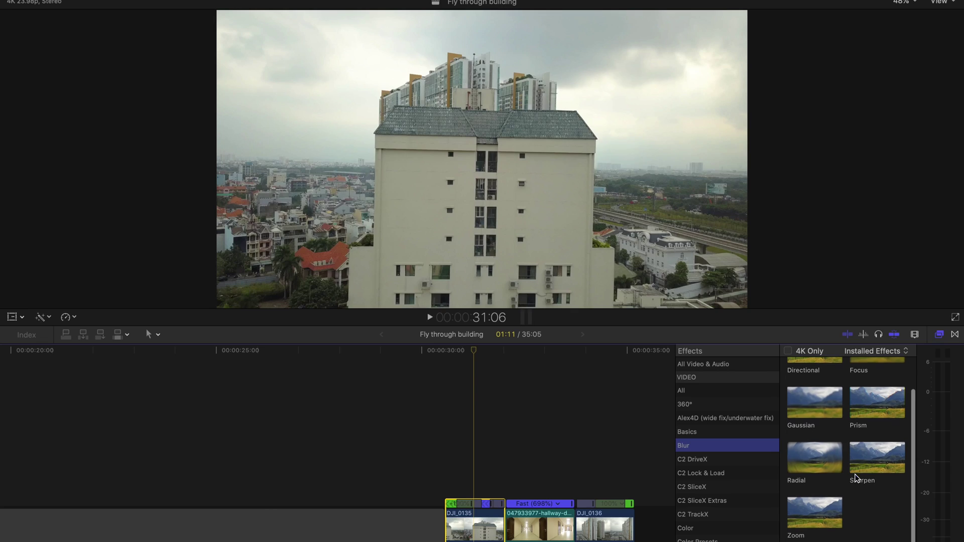
{"action": "left_click_drag", "start_coordinate": [815, 519], "coordinate": [475, 524]}
Center DJI_0135's zoom blur on the windows and key its Amount from 9 to 0. Set the hallway clip's Zoom Amount to 6
{"action": "left_click_drag", "start_coordinate": [489, 150], "coordinate": [490, 159]}
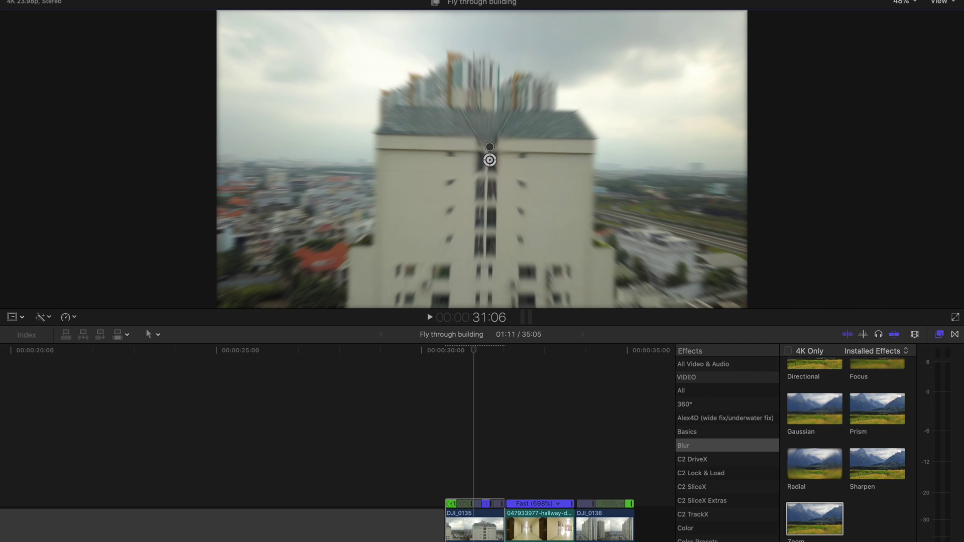
{"action": "key", "text": "super+4"}
{"action": "left_click_drag", "start_coordinate": [784, 77], "coordinate": [743, 80]}
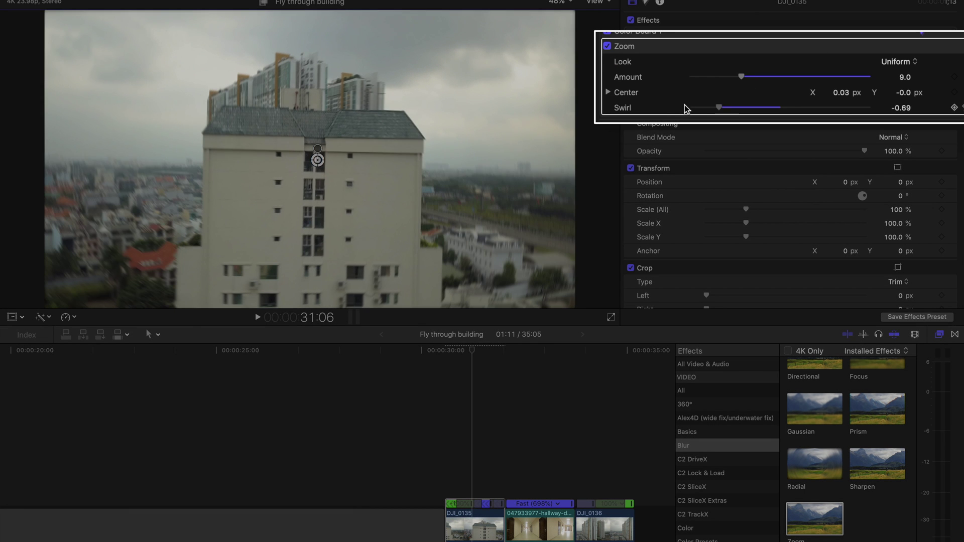
{"action": "left_click_drag", "start_coordinate": [726, 76], "coordinate": [620, 76]}
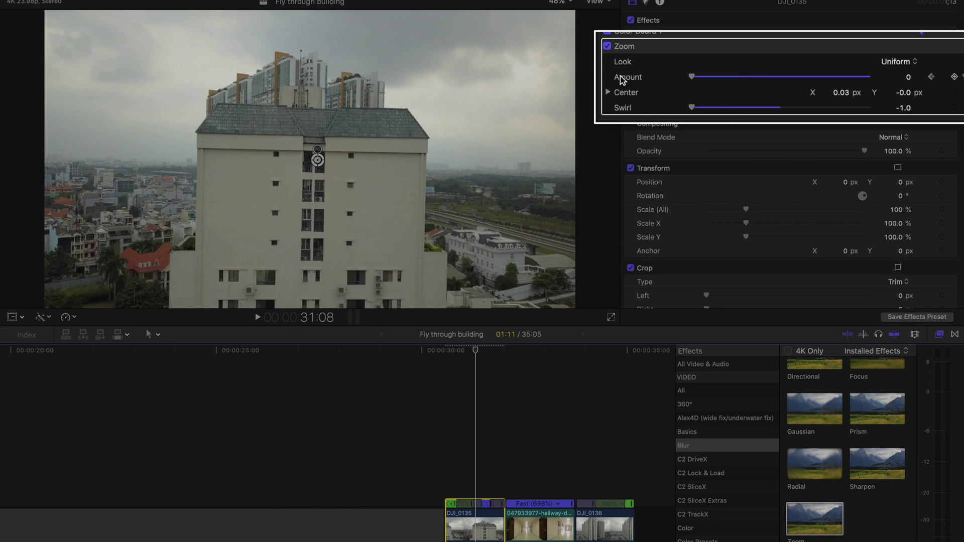
{"action": "key", "text": "Right"}
{"action": "key", "text": "Right"}
{"action": "key", "text": "Right"}
{"action": "key", "text": "Right"}
{"action": "key", "text": "Right"}
{"action": "key", "text": "Right"}
{"action": "key", "text": "Right"}
{"action": "key", "text": "Right"}
{"action": "key", "text": "Right"}
{"action": "key", "text": "Right"}
{"action": "key", "text": "Right"}
{"action": "key", "text": "Right"}
{"action": "key", "text": "Right"}
{"action": "key", "text": "Right"}
{"action": "key", "text": "Right"}
{"action": "key", "text": "Right"}
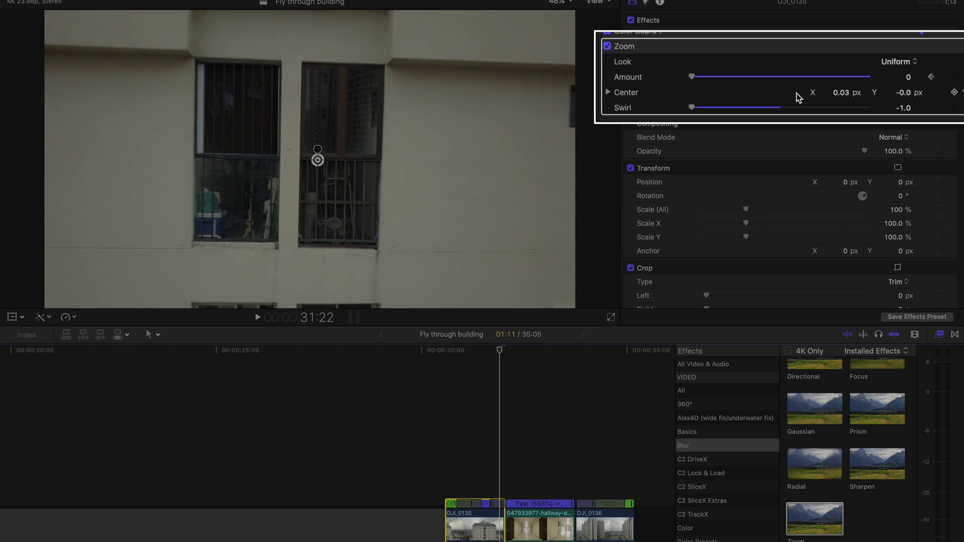
{"action": "key", "text": "Right"}
{"action": "key", "text": "Right"}
{"action": "key", "text": "Right"}
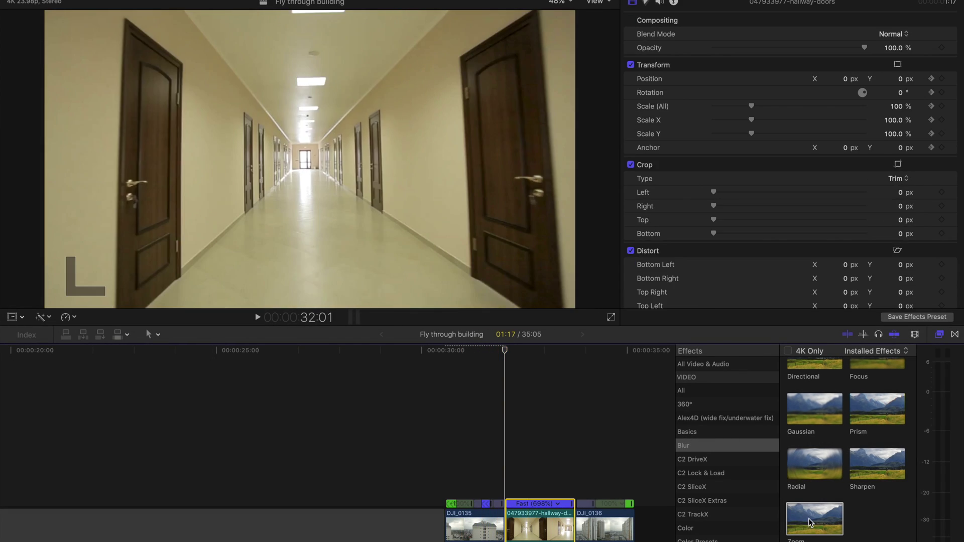
{"action": "left_click", "coordinate": [569, 526]}
{"action": "left_click_drag", "start_coordinate": [864, 63], "coordinate": [763, 65]}
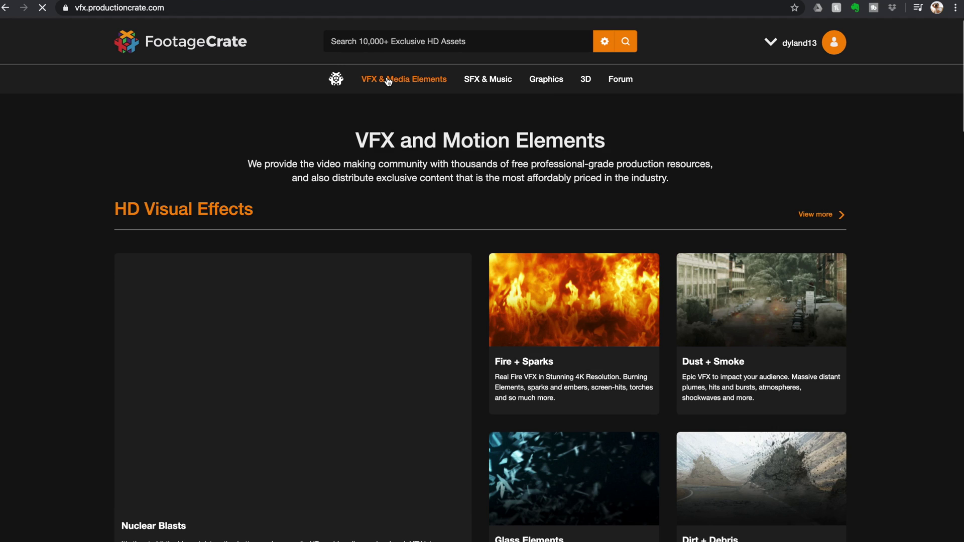
Stack the window-breaking overlay and the glass-debris clip above the footage
{"action": "mouse_move", "coordinate": [390, 82]}
{"action": "scroll", "coordinate": [535, 374], "scroll_direction": "down", "scroll_amount": 1}
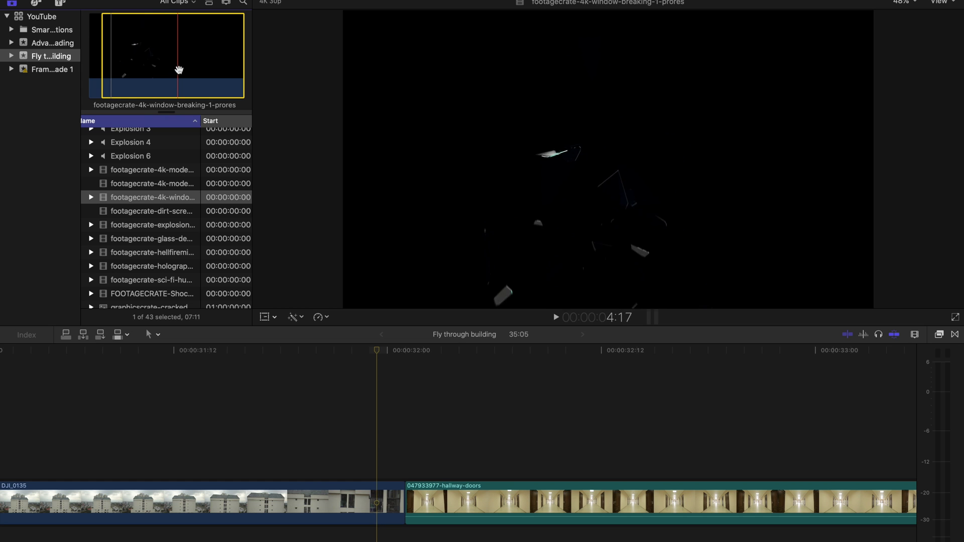
{"action": "left_click_drag", "start_coordinate": [168, 67], "coordinate": [344, 442]}
{"action": "left_click", "coordinate": [150, 239]}
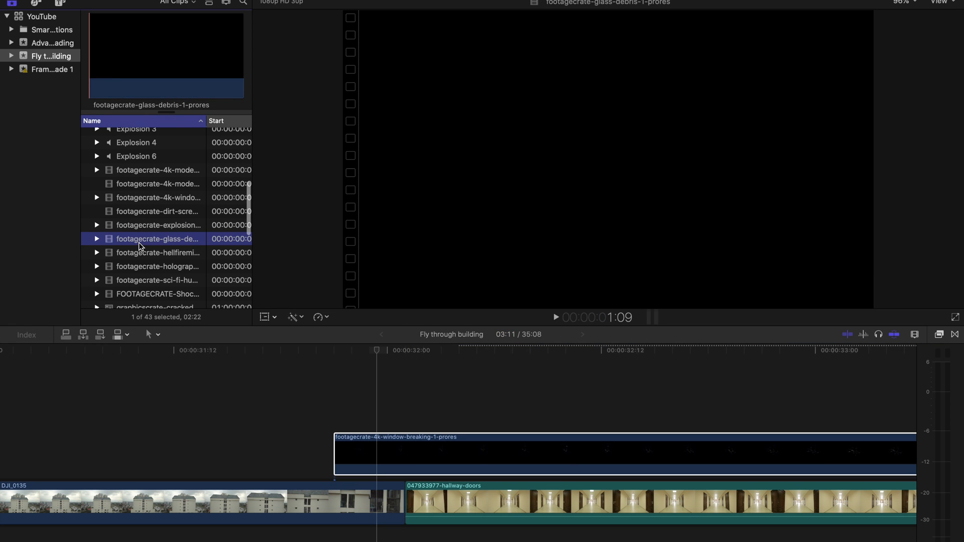
{"action": "left_click_drag", "start_coordinate": [171, 65], "coordinate": [346, 402]}
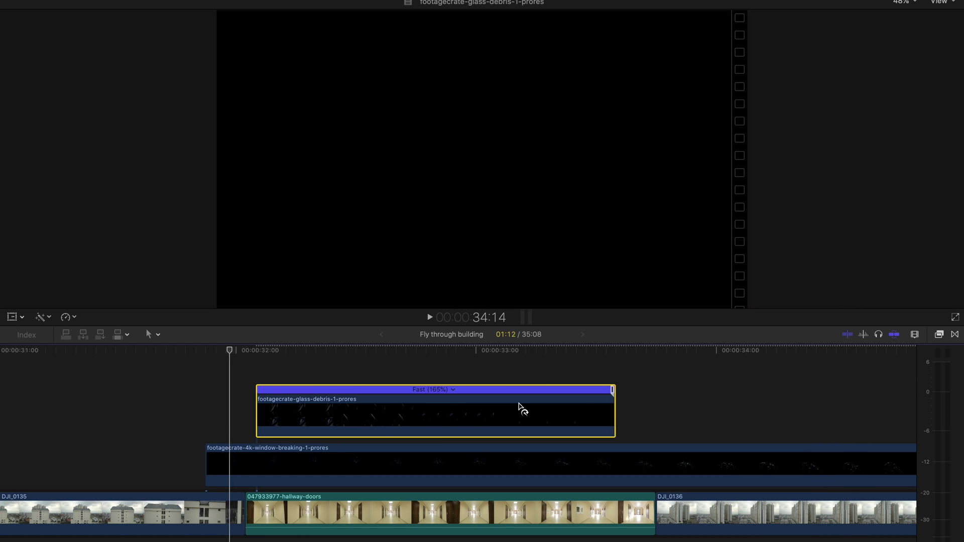
Shorten the glass-debris clip and speed the window-breaking overlay up to 644%
{"action": "left_click_drag", "start_coordinate": [520, 407], "coordinate": [353, 412]}
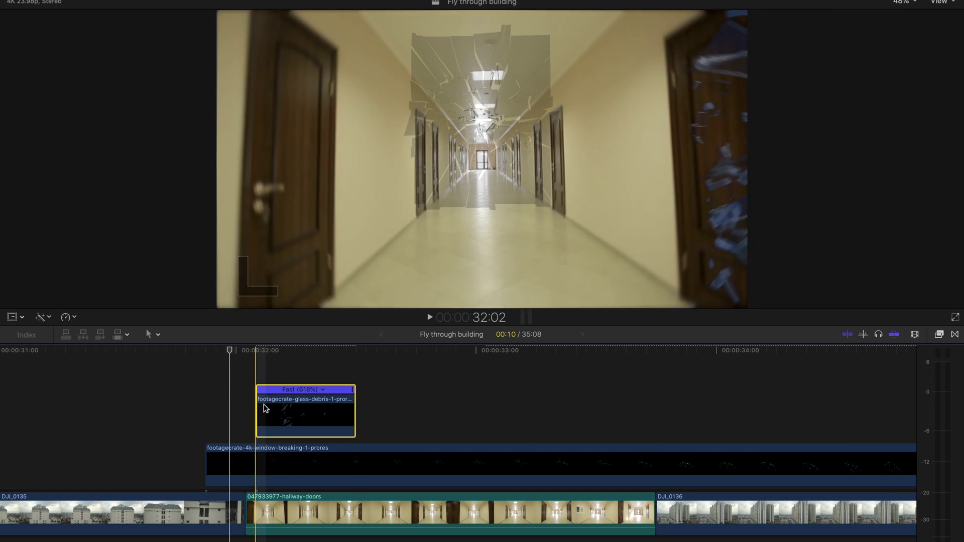
{"action": "left_click", "coordinate": [296, 460]}
{"action": "key", "text": "shift+b"}
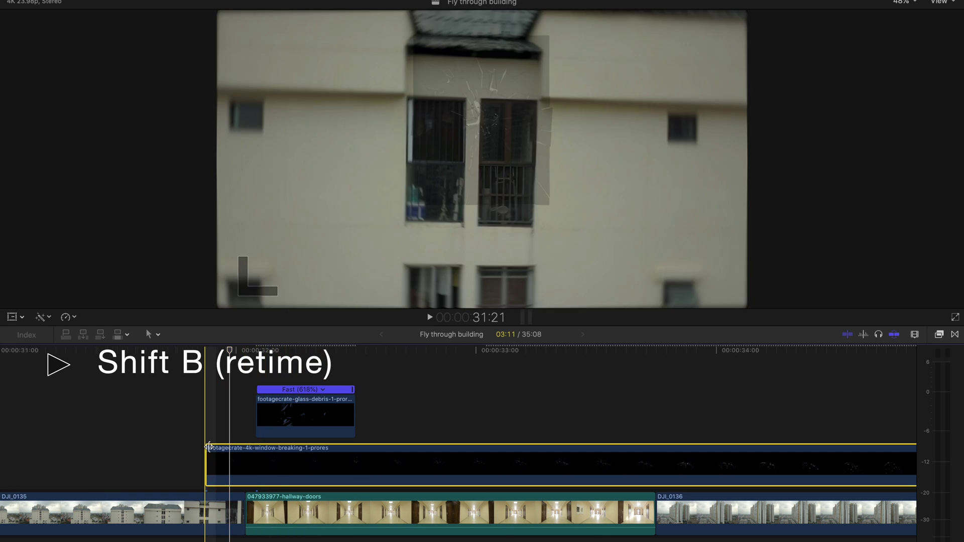
{"action": "left_click_drag", "start_coordinate": [914, 442], "coordinate": [293, 447]}
{"action": "key", "text": "super+equal"}
{"action": "key", "text": "super+equal"}
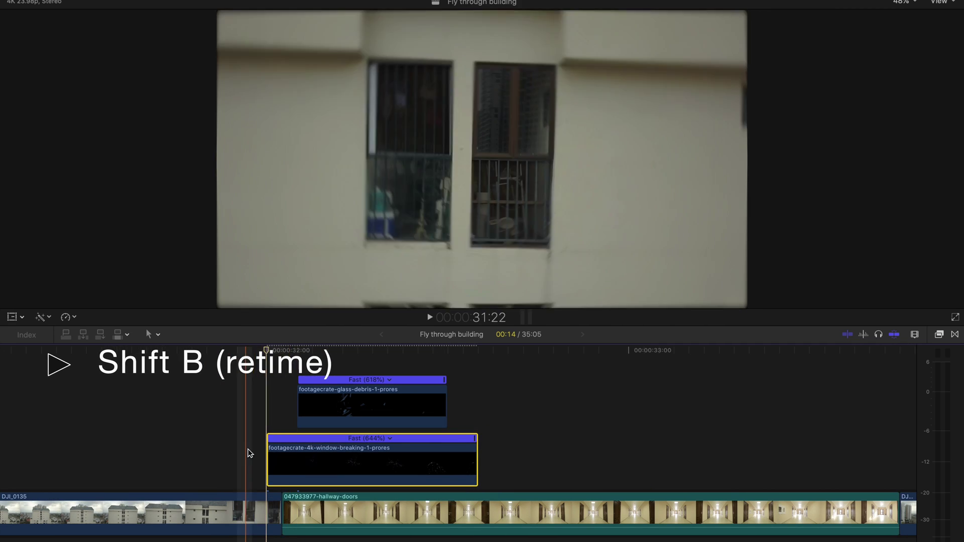
Reposition the glass debris in the frame and give it a light Gaussian blur of about 4.72
{"action": "key", "text": "shift+t"}
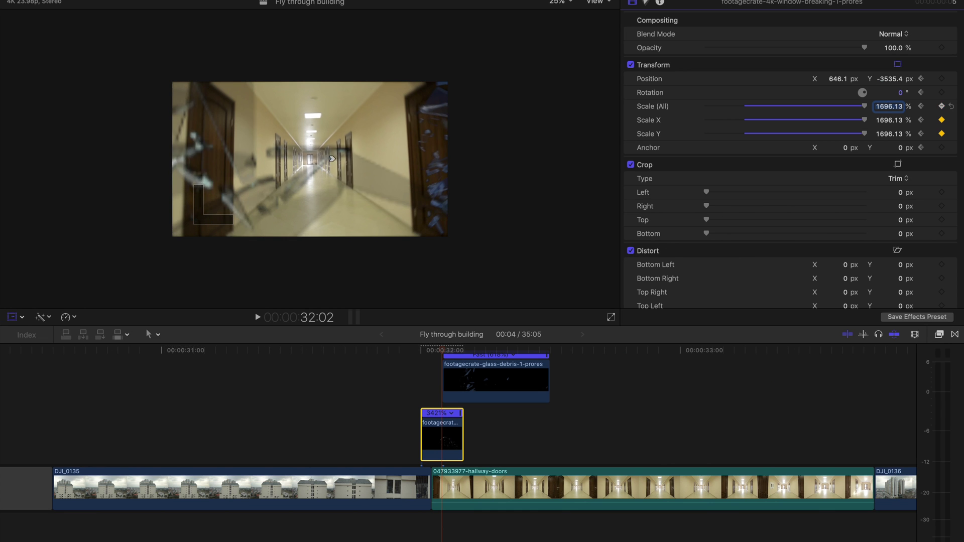
{"action": "left_click", "coordinate": [452, 377]}
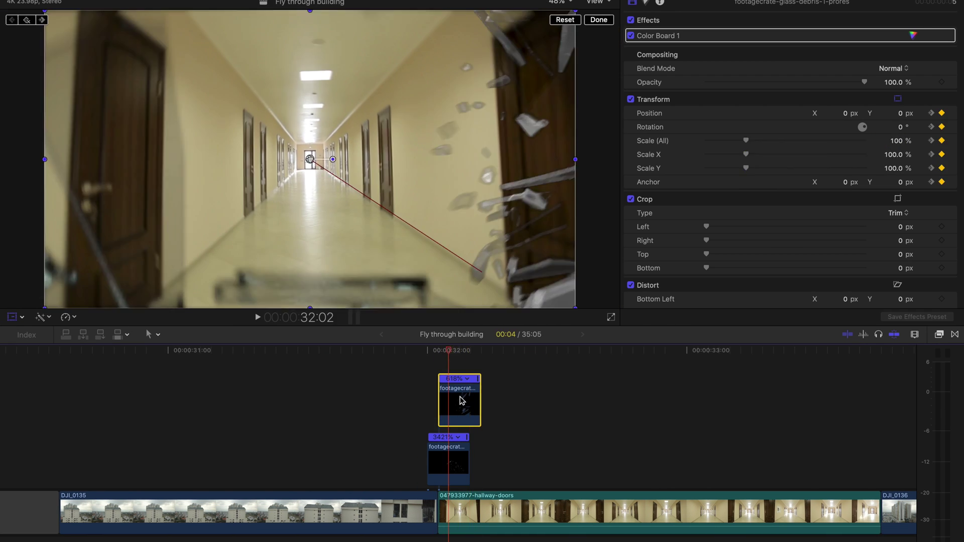
{"action": "left_click_drag", "start_coordinate": [151, 211], "coordinate": [67, 167]}
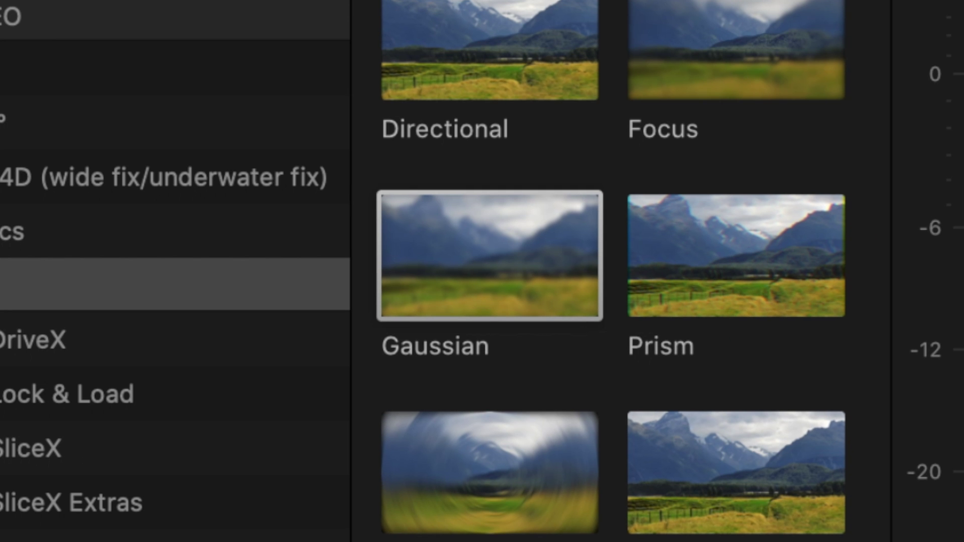
{"action": "left_click_drag", "start_coordinate": [490, 256], "coordinate": [467, 407]}
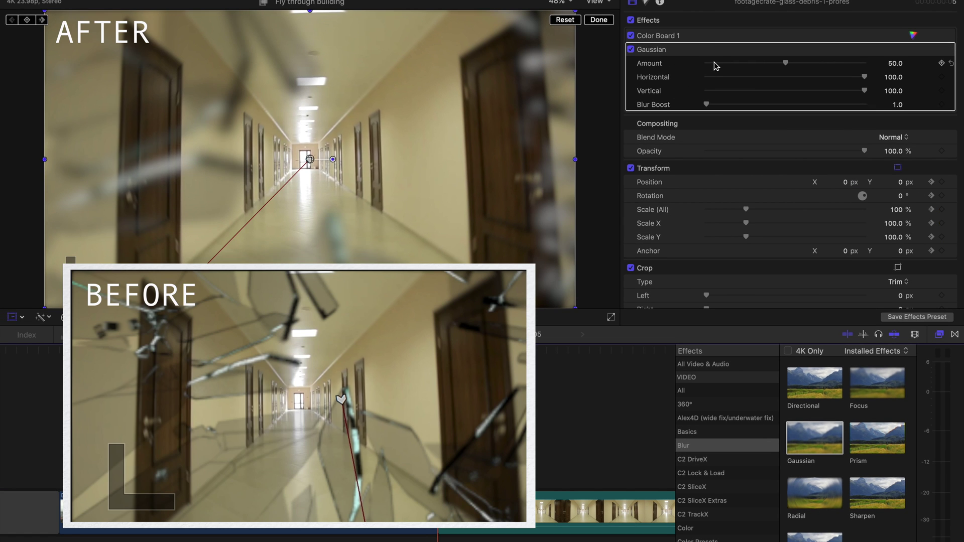
{"action": "left_click_drag", "start_coordinate": [717, 64], "coordinate": [715, 67]}
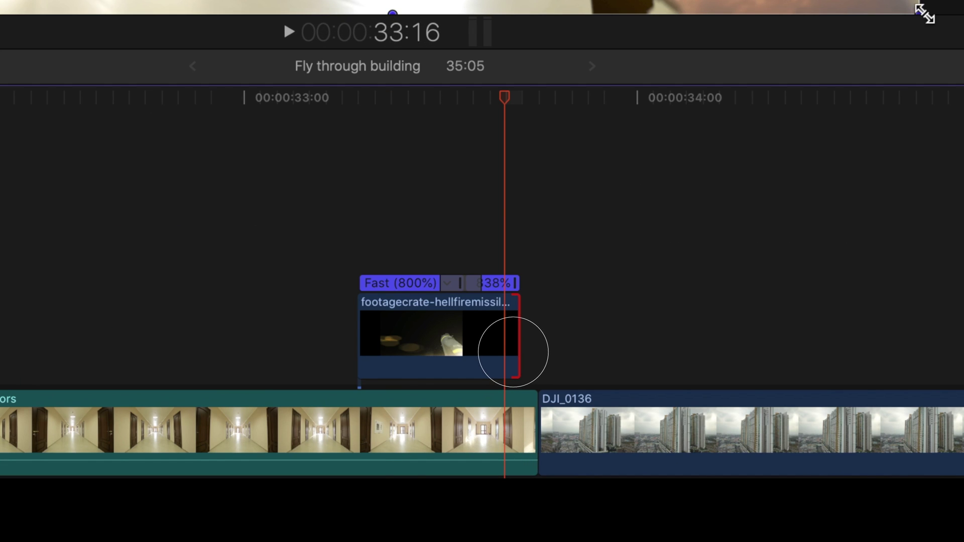
Scale the missile to about 31%, move its Shape Mask over the missile, and paste attributes
{"action": "left_click", "coordinate": [18, 284]}
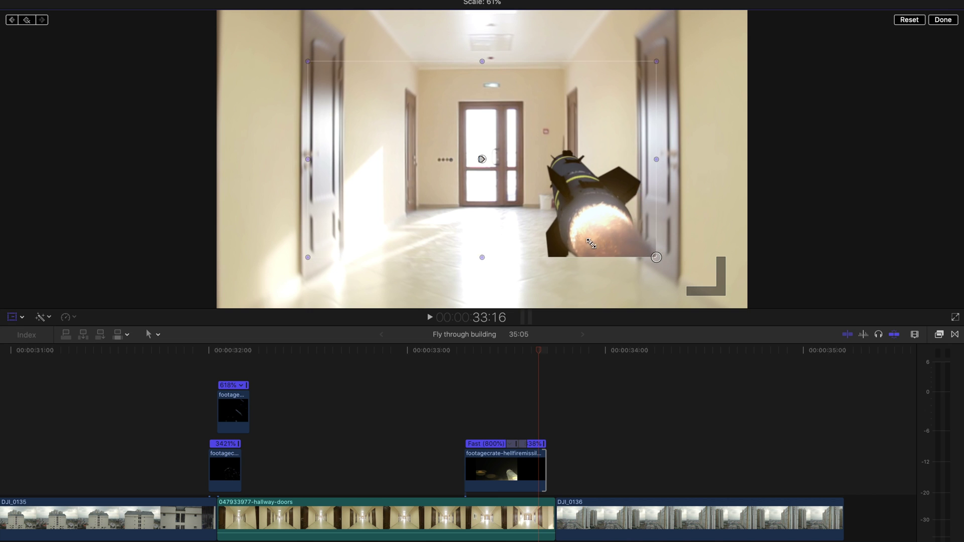
{"action": "left_click_drag", "start_coordinate": [643, 241], "coordinate": [517, 195]}
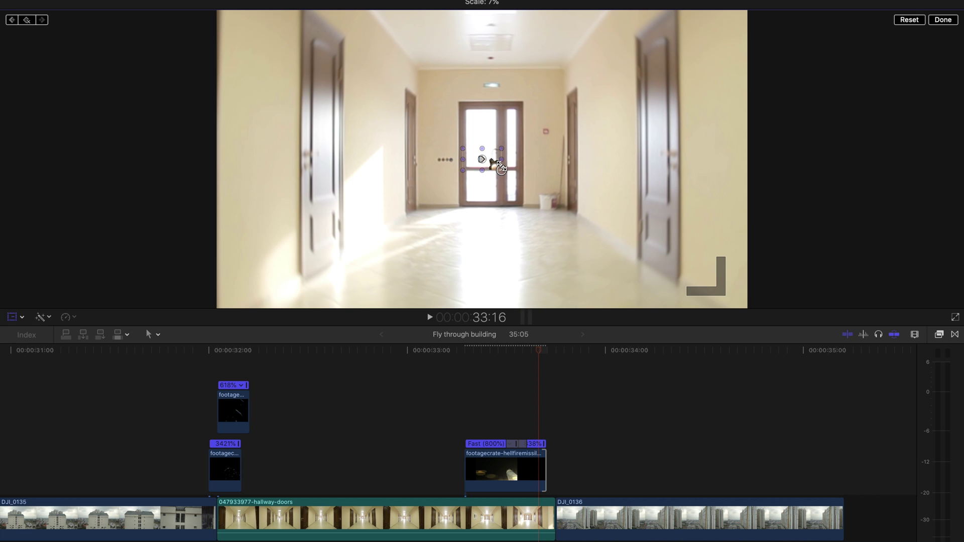
{"action": "left_click", "coordinate": [530, 352]}
{"action": "key", "text": "Right"}
{"action": "key", "text": "Right"}
{"action": "key", "text": "Right"}
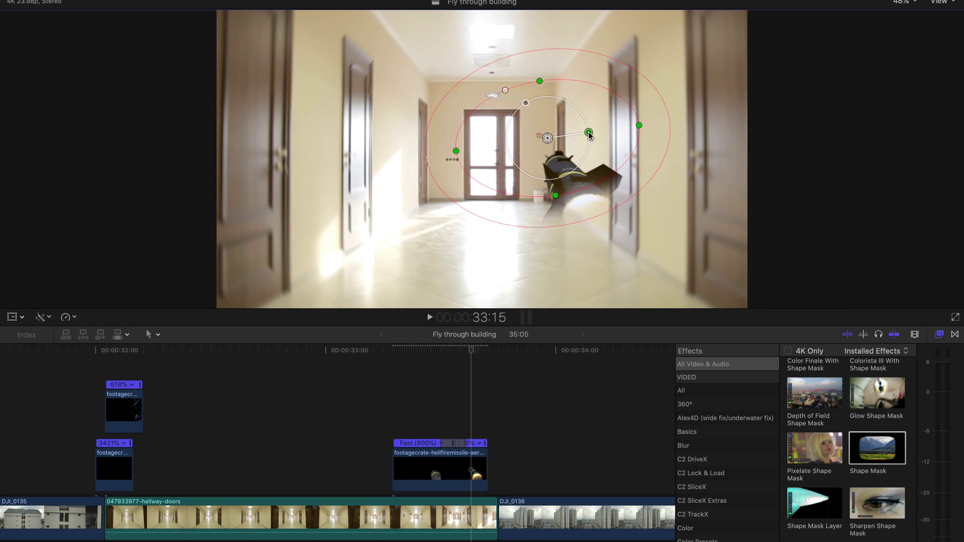
{"action": "left_click_drag", "start_coordinate": [547, 137], "coordinate": [581, 172]}
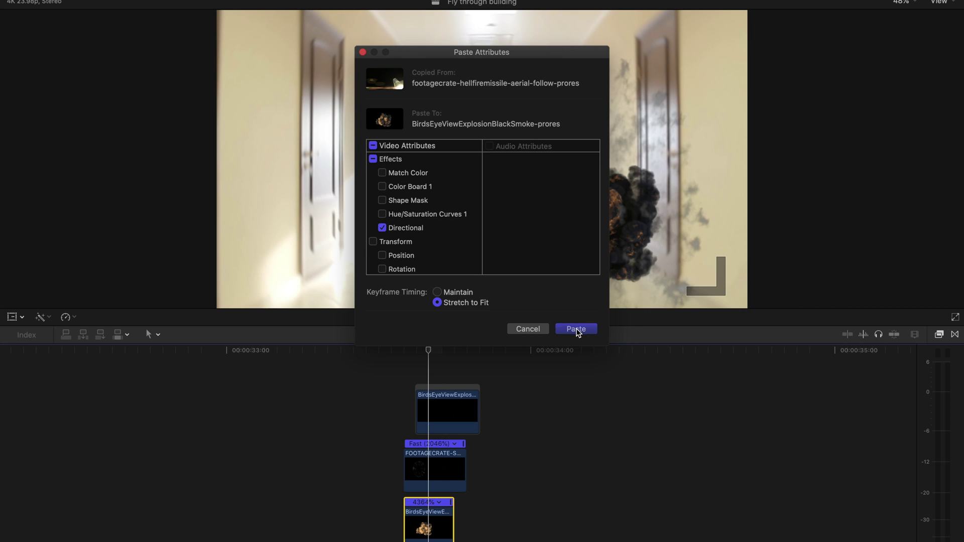
{"action": "left_click", "coordinate": [576, 329]}
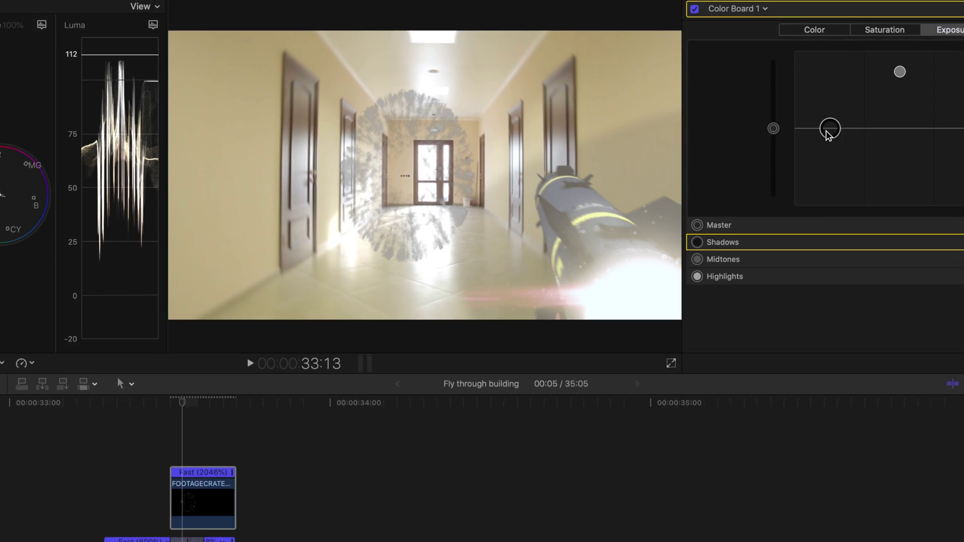
Set the shockwave's Color Board shadows to -23% and midtones to 52%, then shift the smoky explosion
{"action": "mouse_move", "coordinate": [741, 119]}
{"action": "left_mouse_down"}
{"action": "mouse_move", "coordinate": [743, 157]}
{"action": "mouse_move", "coordinate": [746, 138]}
{"action": "left_mouse_up"}
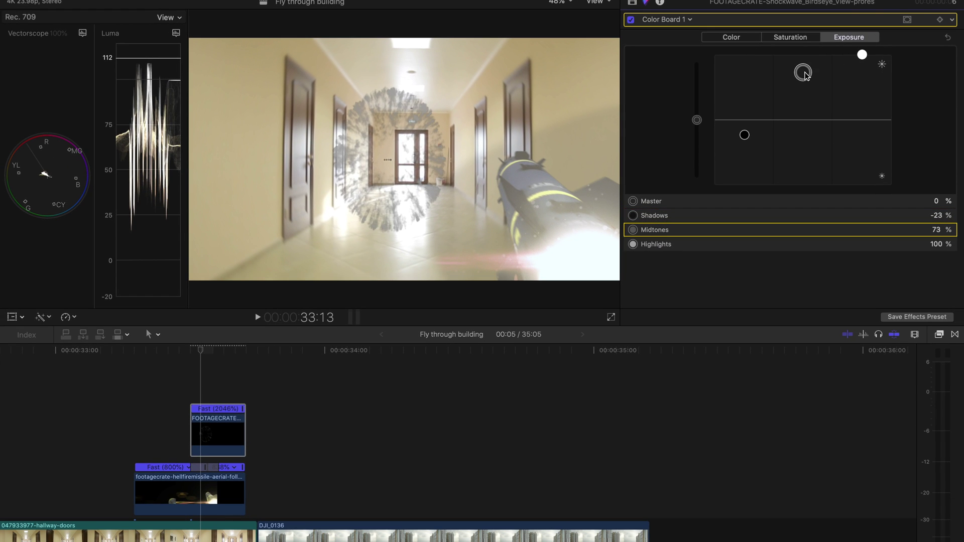
{"action": "left_click_drag", "start_coordinate": [805, 91], "coordinate": [806, 88]}
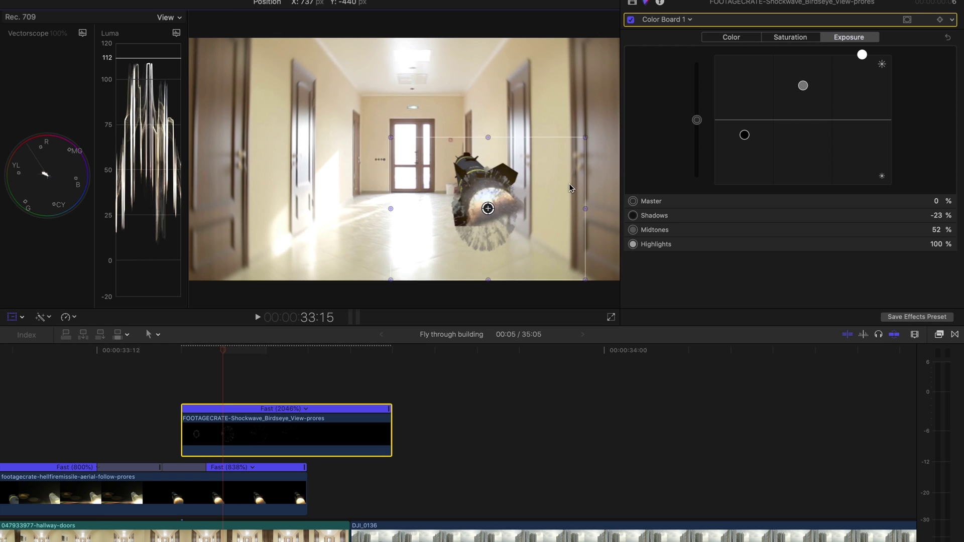
{"action": "key", "text": "Right"}
{"action": "key", "text": "Right"}
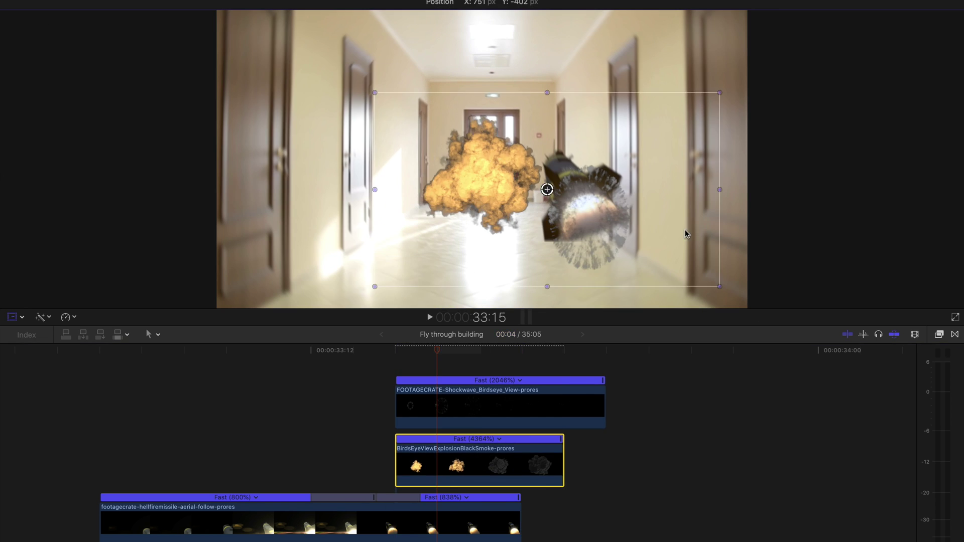
{"action": "left_click_drag", "start_coordinate": [686, 234], "coordinate": [682, 217]}
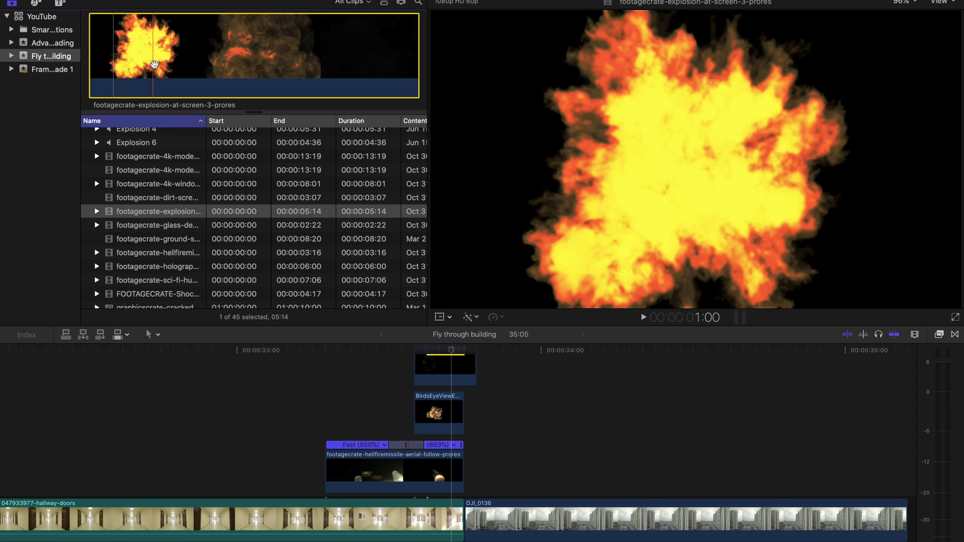
Add the fiery explosion clip, enlarge it to about 69%, and apply Gaussian blur at 28.17
{"action": "left_click_drag", "start_coordinate": [145, 56], "coordinate": [346, 313]}
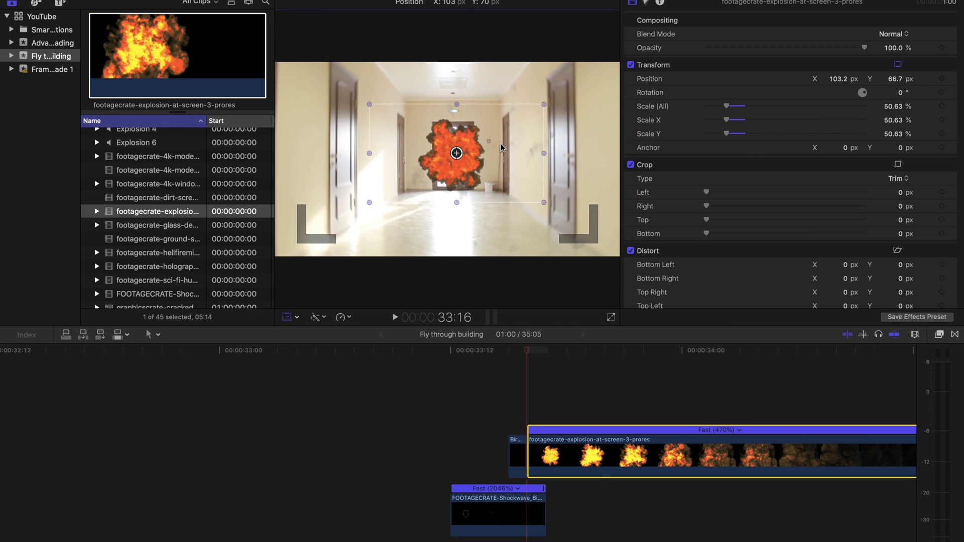
{"action": "key", "text": "Right"}
{"action": "mouse_move", "coordinate": [544, 104]}
{"action": "left_mouse_down"}
{"action": "mouse_move", "coordinate": [602, 55]}
{"action": "mouse_move", "coordinate": [555, 92]}
{"action": "left_mouse_up"}
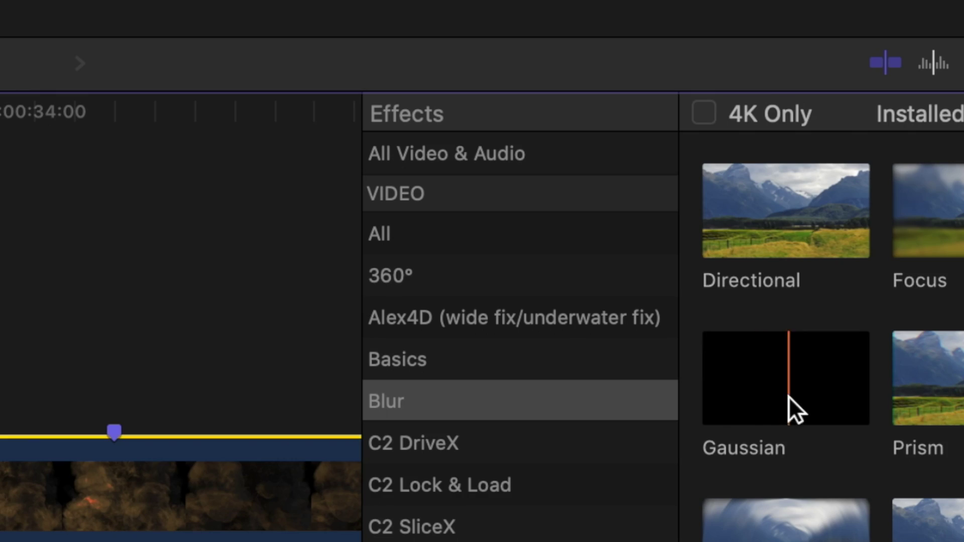
{"action": "left_click_drag", "start_coordinate": [798, 432], "coordinate": [517, 494]}
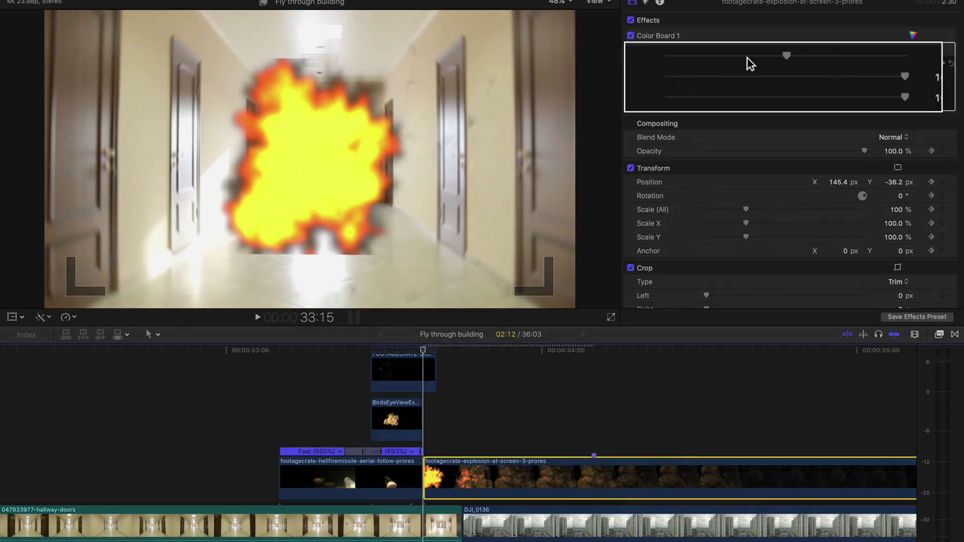
{"action": "left_click_drag", "start_coordinate": [748, 65], "coordinate": [736, 63]}
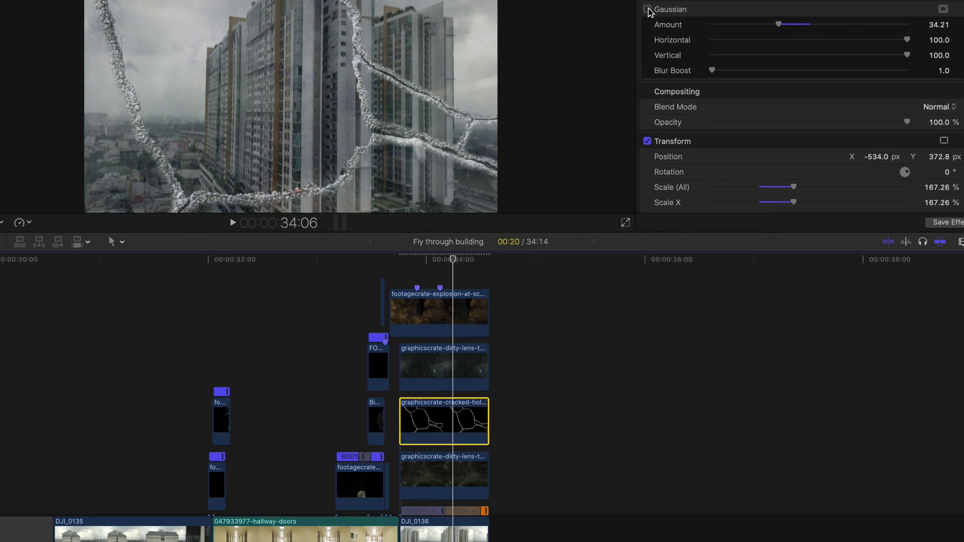
Turn on the cracked-glass overlay's Gaussian blur, then select the upper dirty-lens clip
{"action": "left_click", "coordinate": [648, 9]}
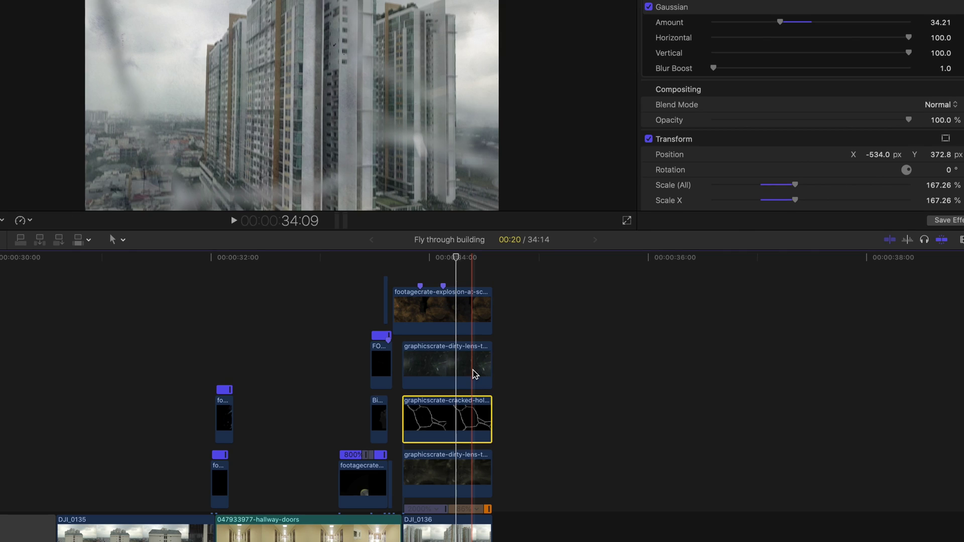
{"action": "left_click", "coordinate": [469, 371]}
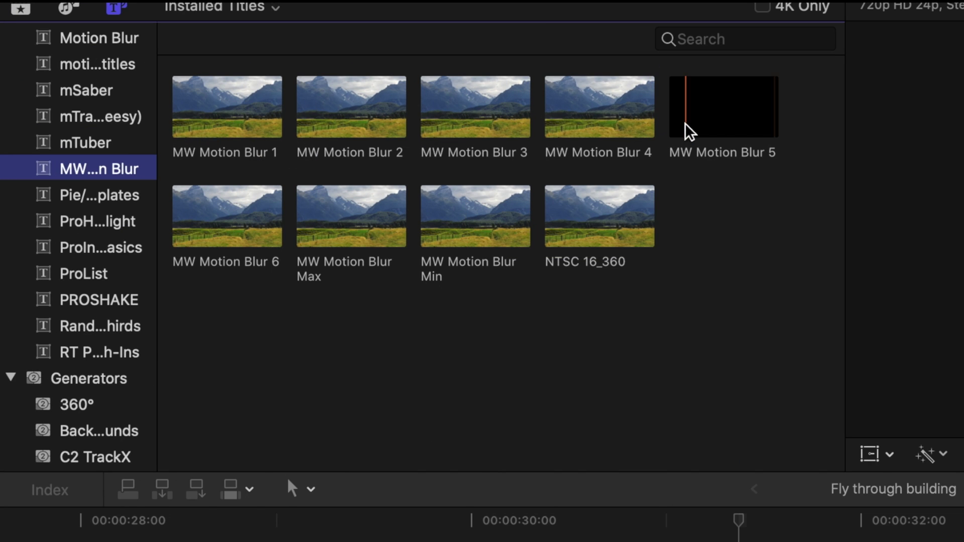
Place MW Motion Blur 4 above the fly-through clips and extend it across the overlays
{"action": "left_click_drag", "start_coordinate": [624, 134], "coordinate": [755, 541]}
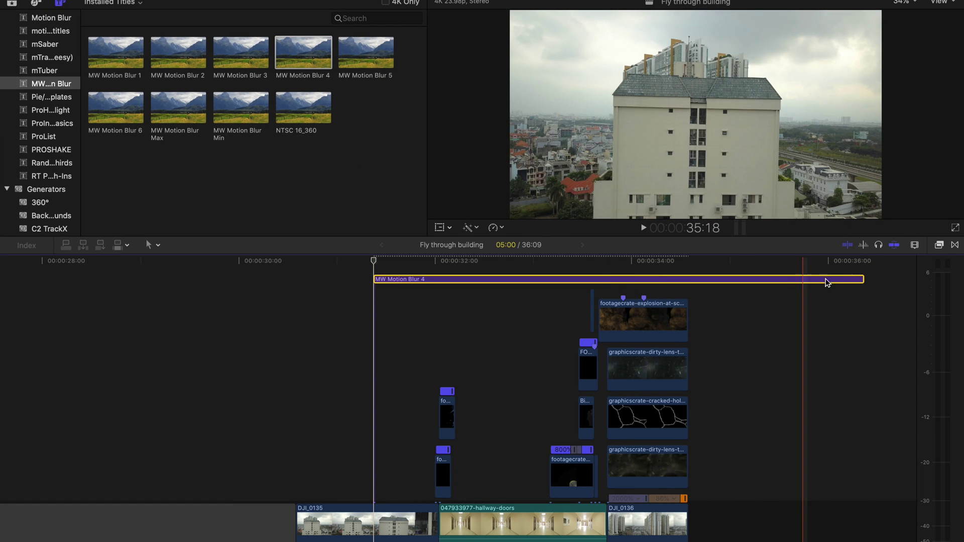
{"action": "left_click_drag", "start_coordinate": [861, 277], "coordinate": [685, 280]}
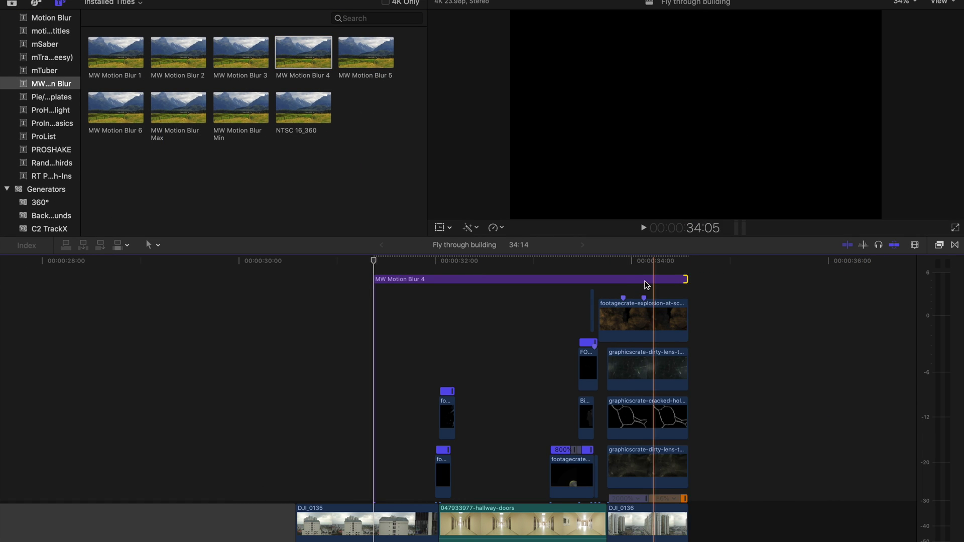
{"action": "left_click", "coordinate": [513, 261]}
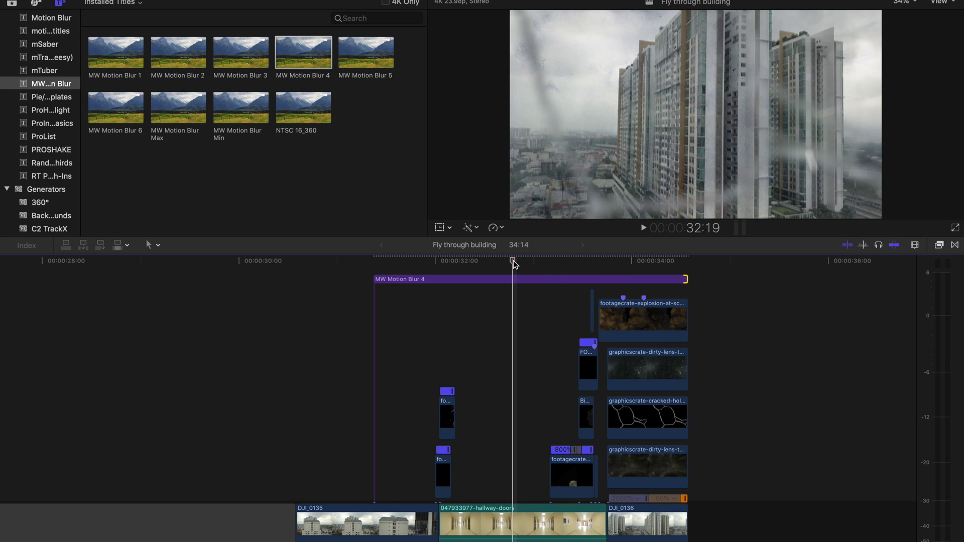